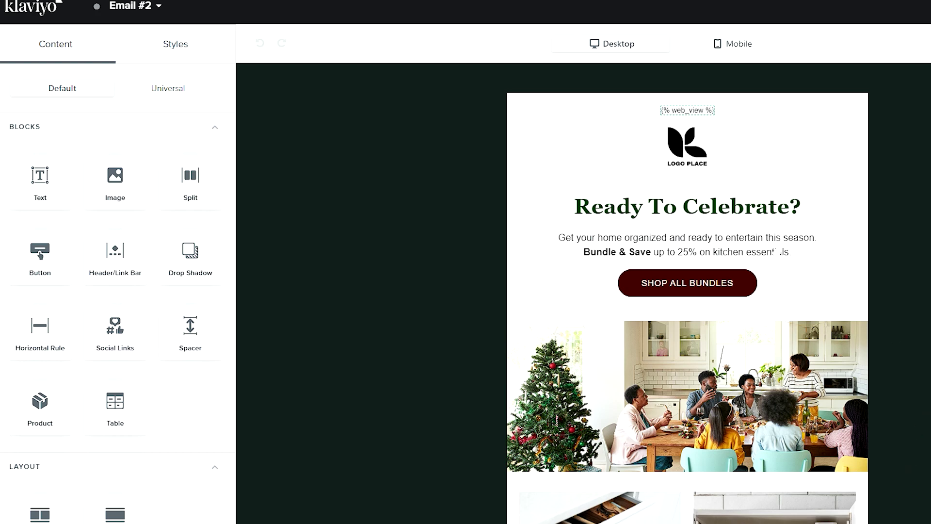
# Select the email's body text block and place the cursor after 'essentials'
pyautogui.click(732, 255)
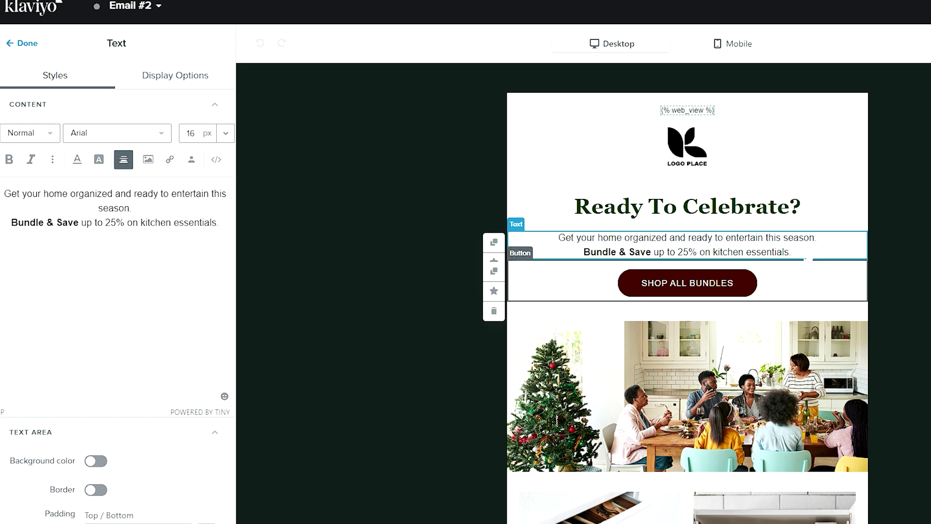
pyautogui.click(238, 235)
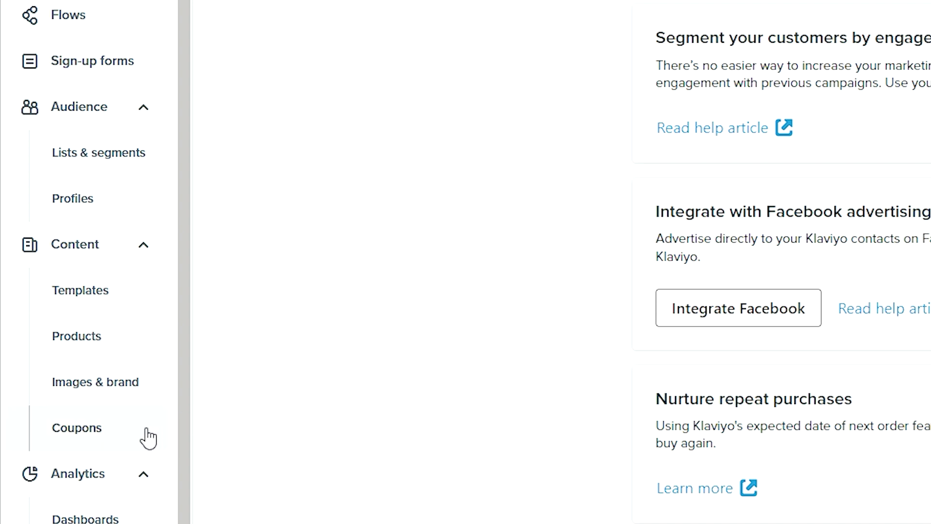
# From Content > Coupons, create a Shopify coupon named BF_SALE with code prefix BFSALE
pyautogui.click(116, 431)
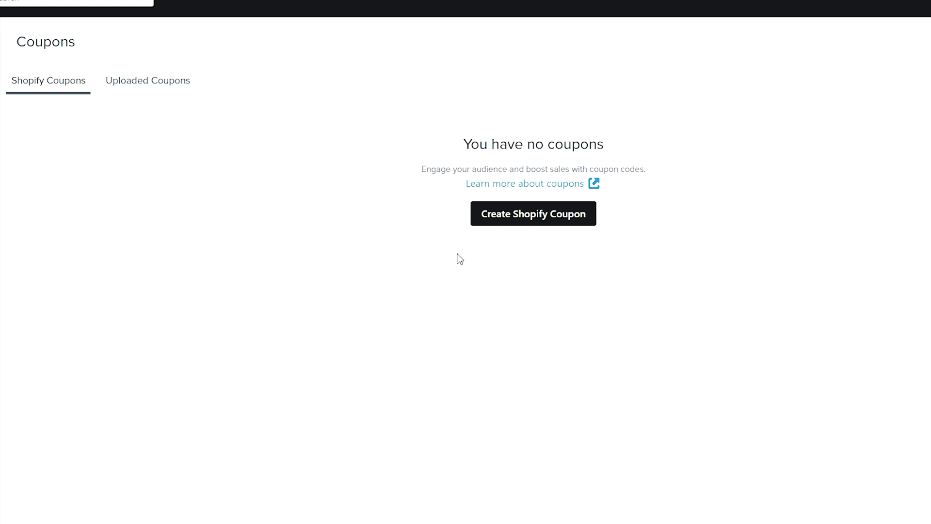
pyautogui.click(542, 220)
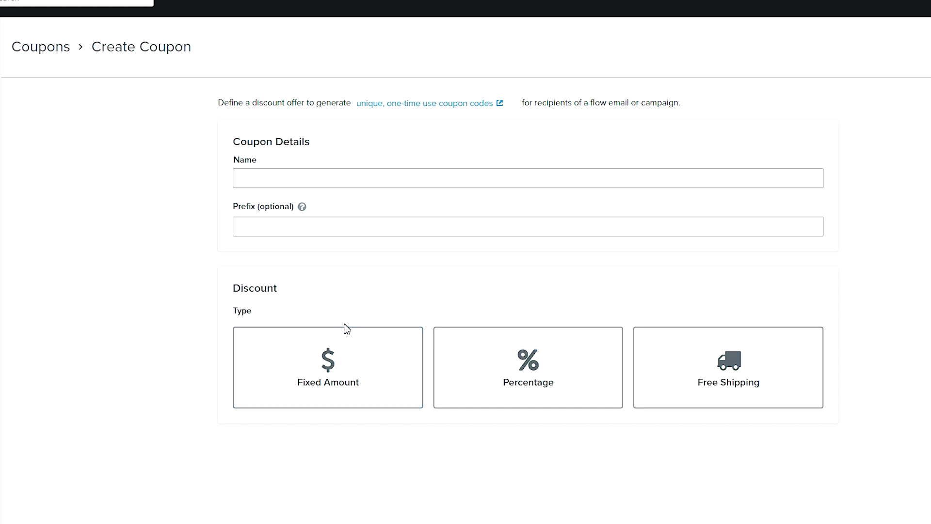
pyautogui.click(241, 178)
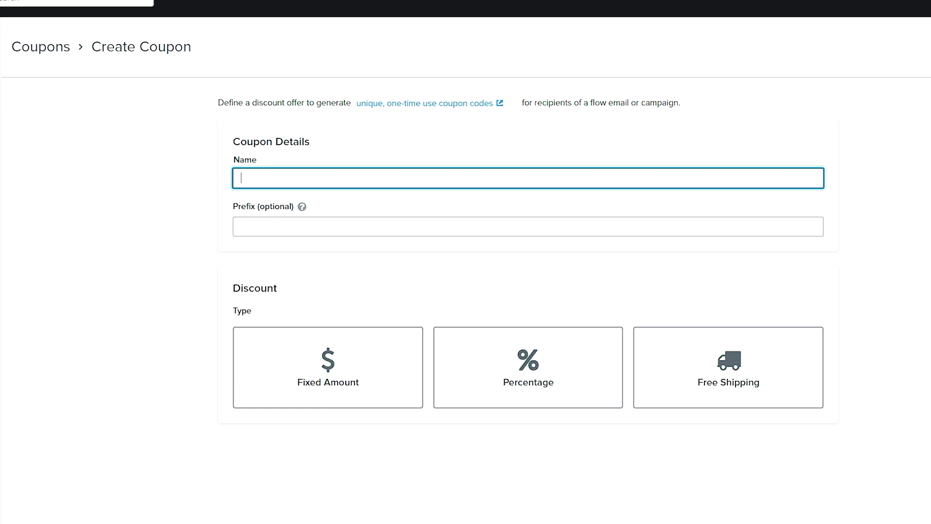
pyautogui.write('Test_Sale')
pyautogui.click(528, 227)
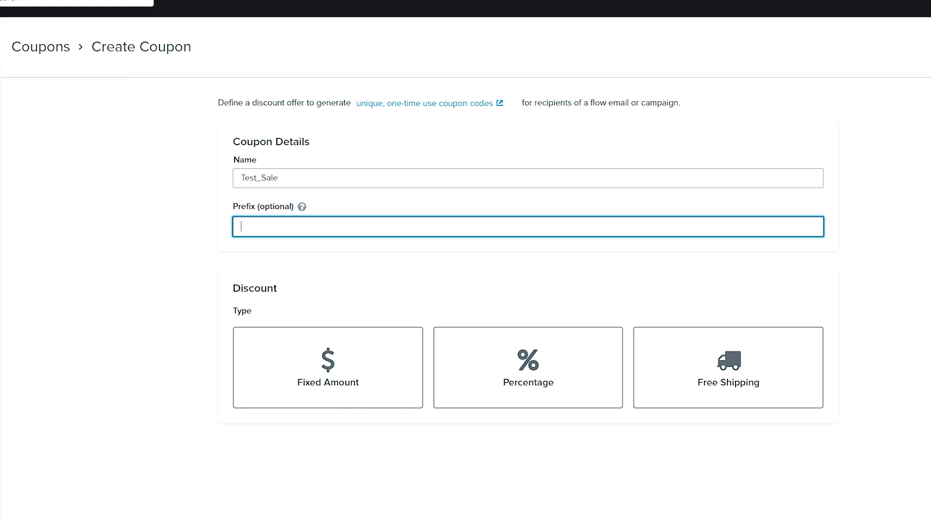
pyautogui.write('BFSALE')
pyautogui.hotkey('shift', 'Tab')
pyautogui.write('BF_SALE')
pyautogui.click(172, 258)
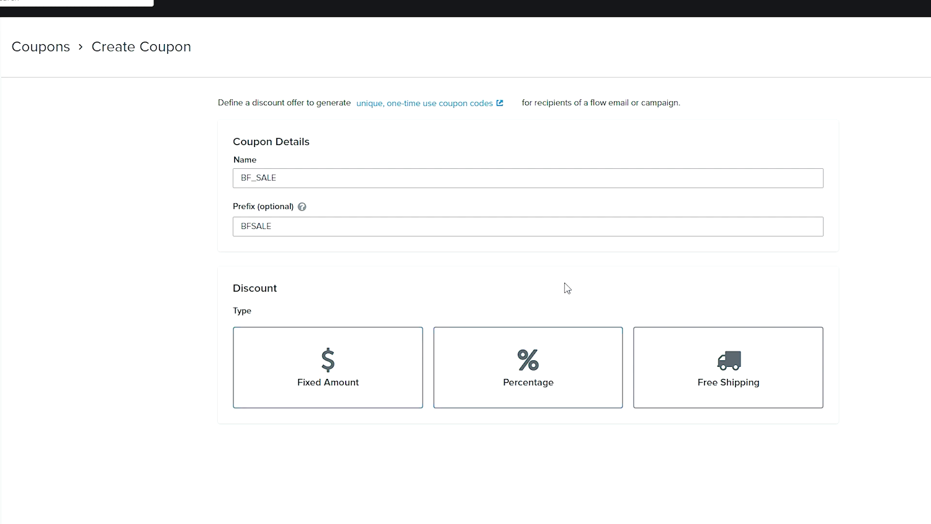
# Make the coupon a Percentage discount of 20 percent off
pyautogui.click(547, 386)
pyautogui.scroll(-3, 297, 359)
pyautogui.click(287, 320)
pyautogui.write('20')
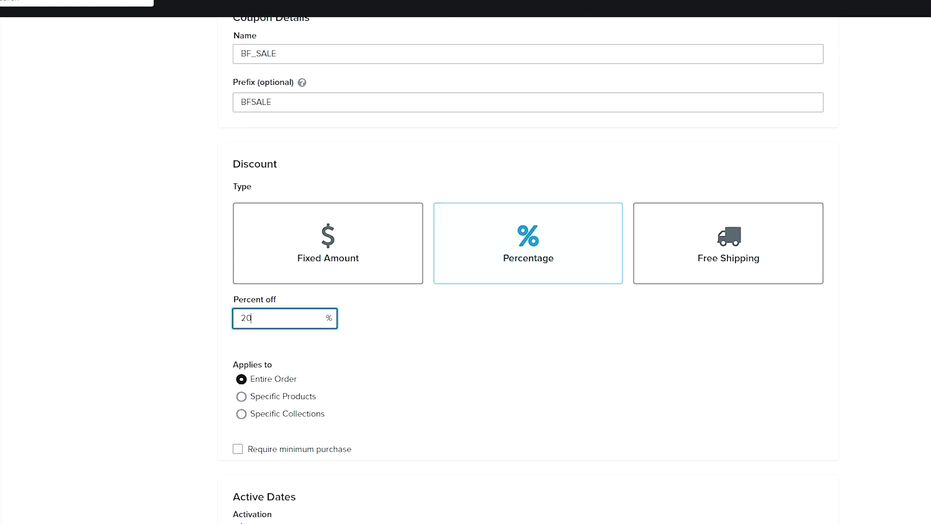
pyautogui.click(152, 339)
# Apply the discount to the Entire Order rather than specific products or collections
pyautogui.scroll(-3, 241, 291)
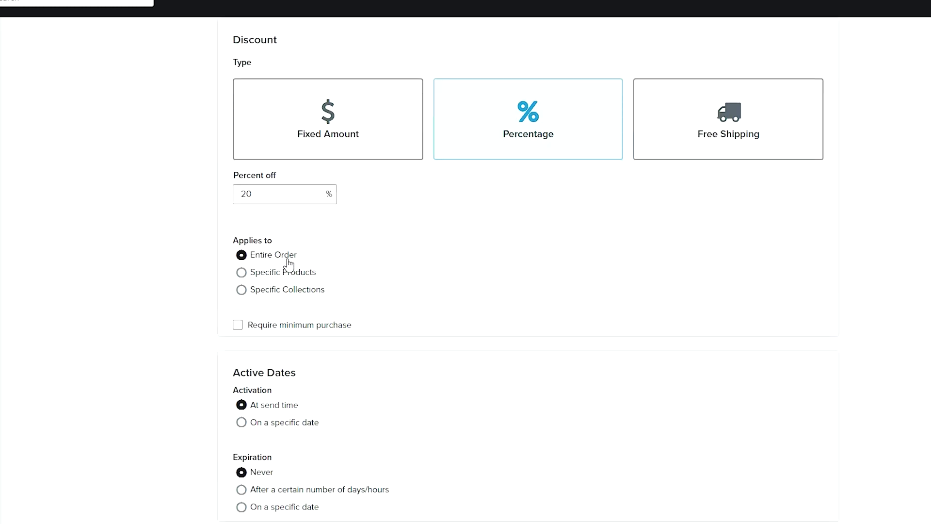
pyautogui.click(241, 273)
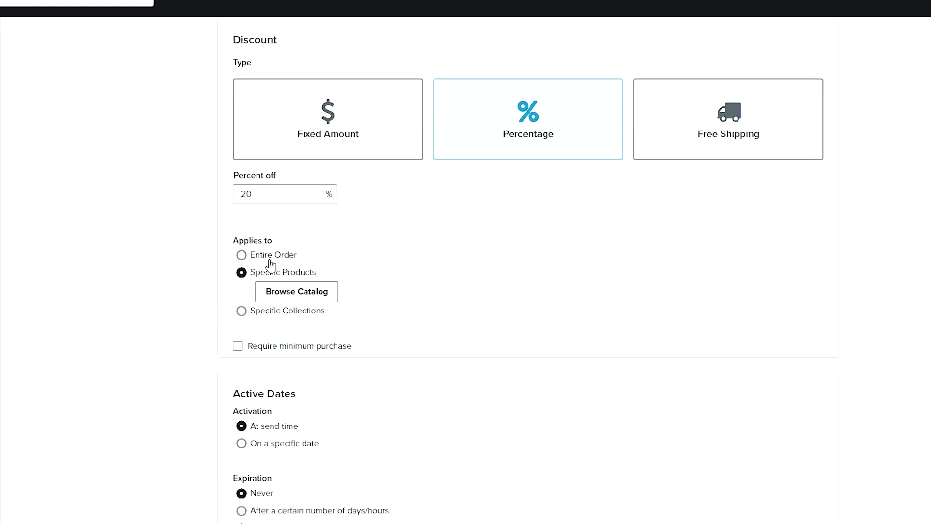
pyautogui.click(241, 312)
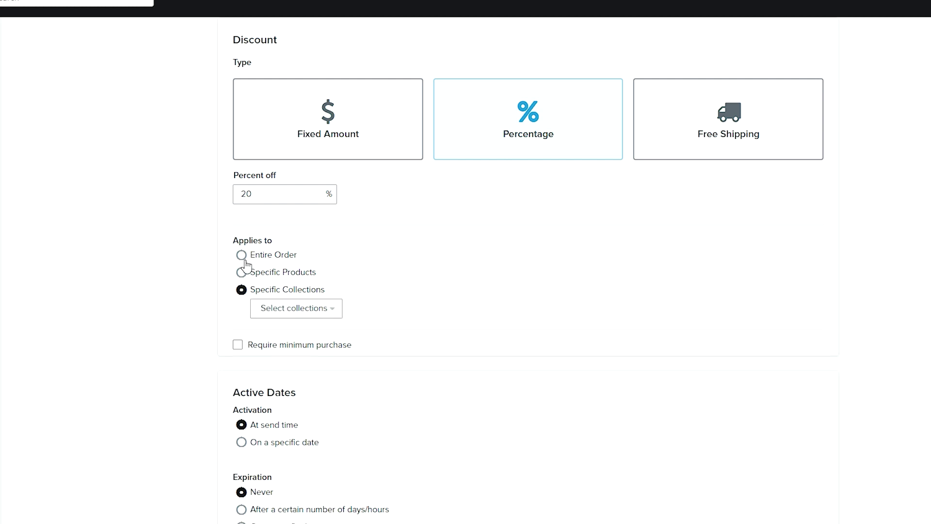
pyautogui.click(241, 256)
pyautogui.scroll(-1, 183, 345)
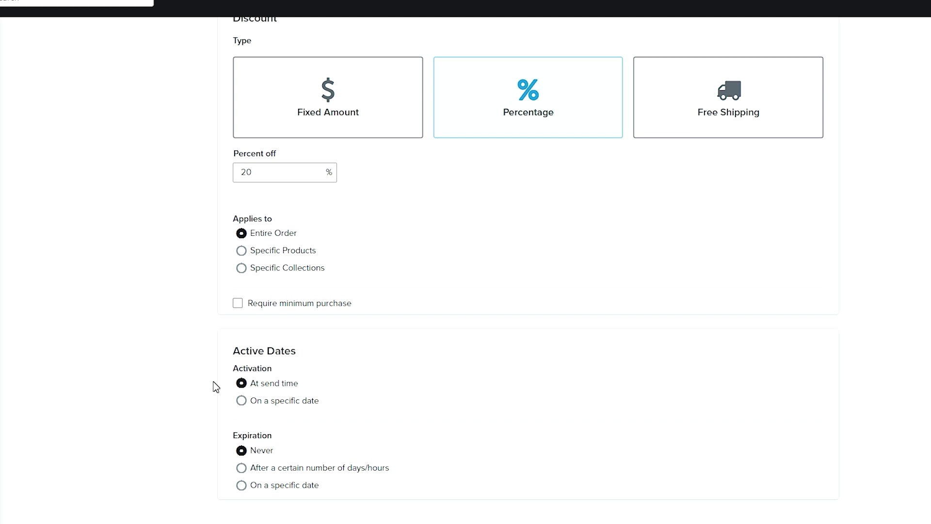
# Set the coupon to expire after 5 days and save it
pyautogui.click(241, 467)
pyautogui.scroll(-1, 189, 457)
pyautogui.press('Tab')
pyautogui.write('5')
pyautogui.click(160, 429)
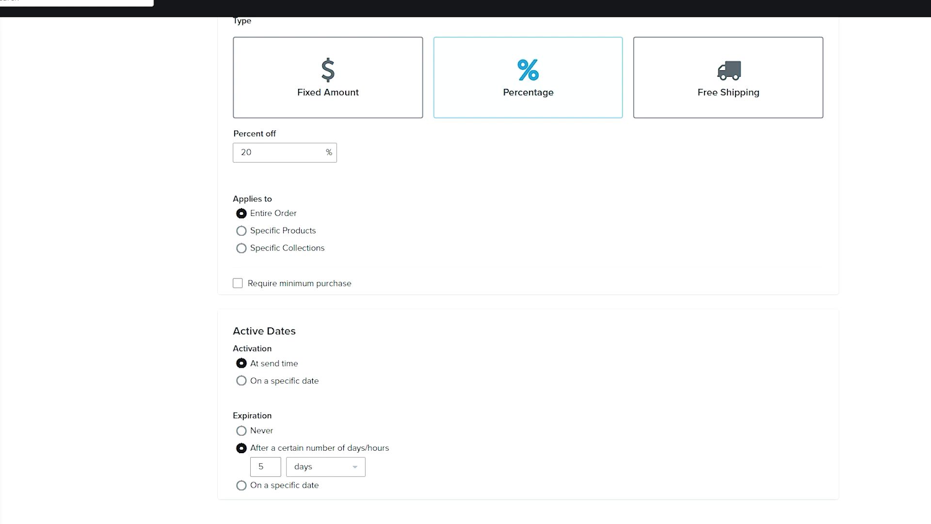
pyautogui.click(244, 486)
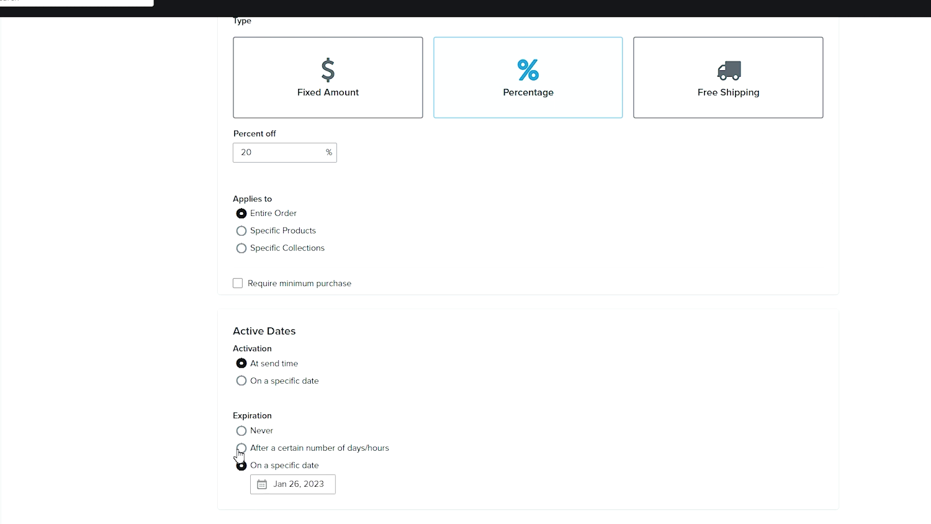
pyautogui.press('Up')
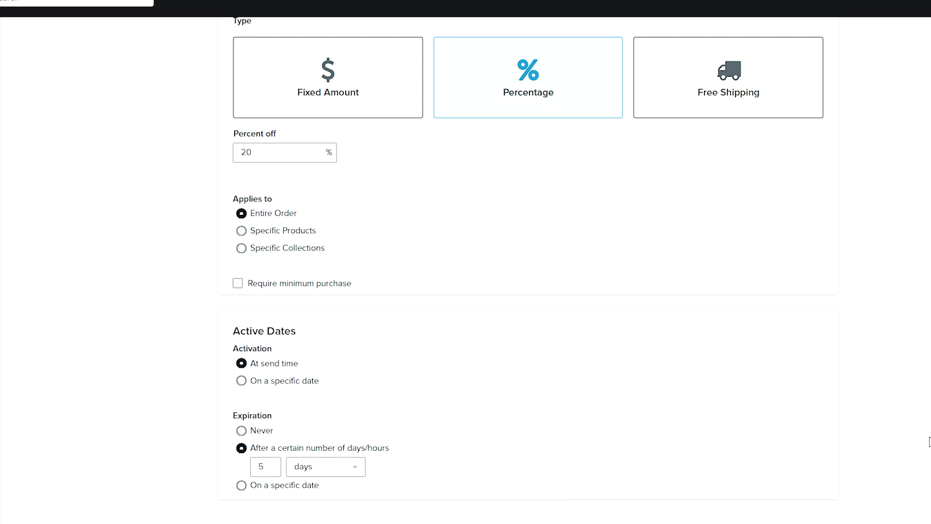
pyautogui.press('Return')
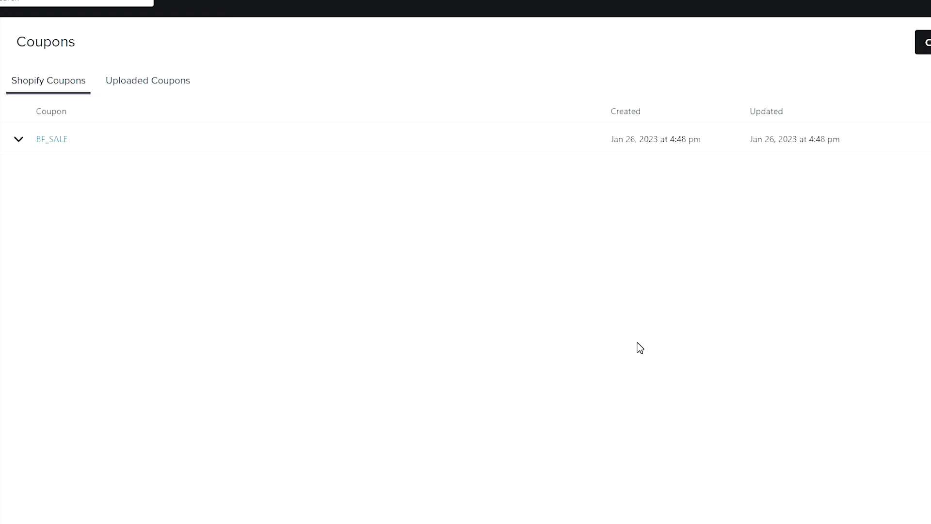
# Add a new line 'Use code {% coupon_code 'CouponName' %}' below the essentials sentence
pyautogui.click(18, 140)
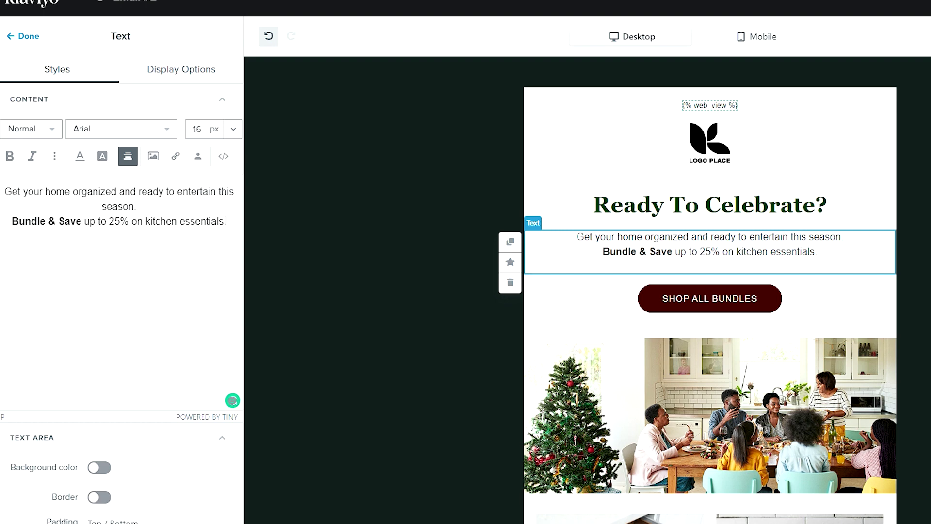
pyautogui.press('Return')
pyautogui.press('Return')
pyautogui.write('Use')
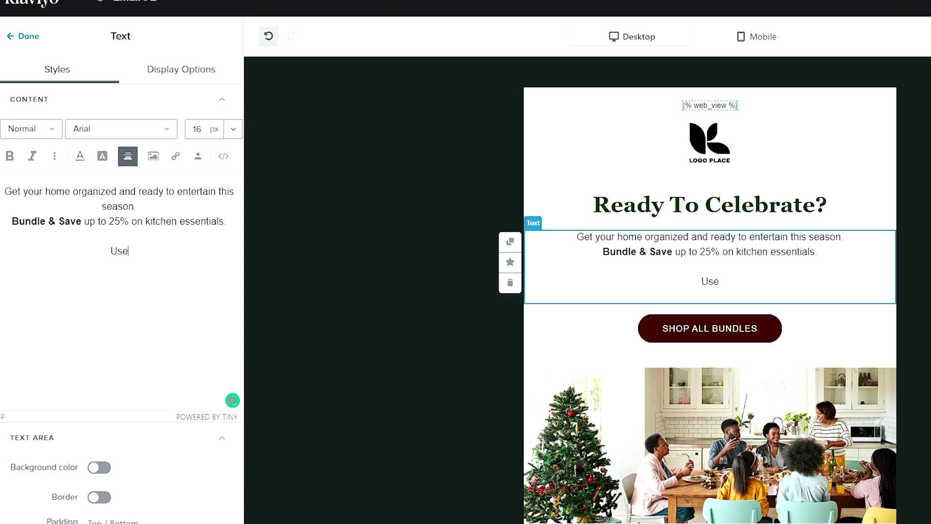
pyautogui.write(' code')
pyautogui.write("{% coupon_code 'CouponName' %}")
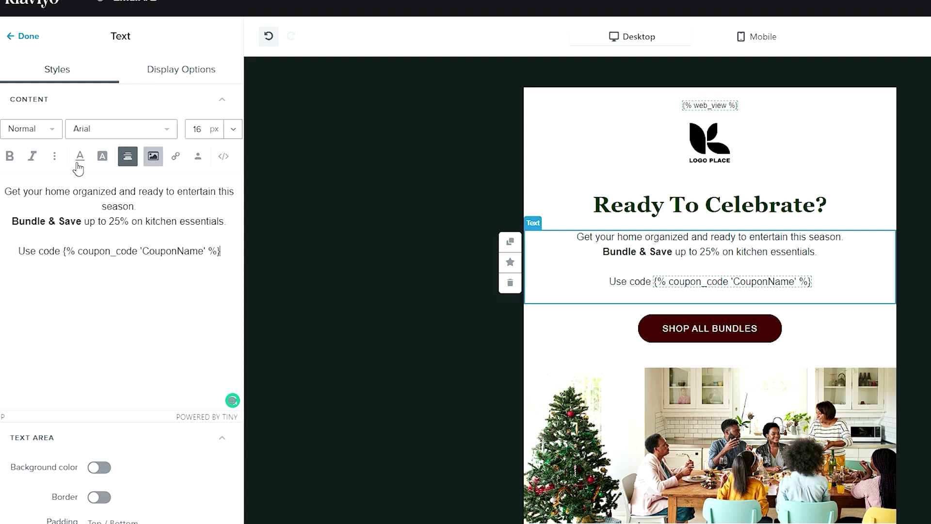
pyautogui.click(54, 156)
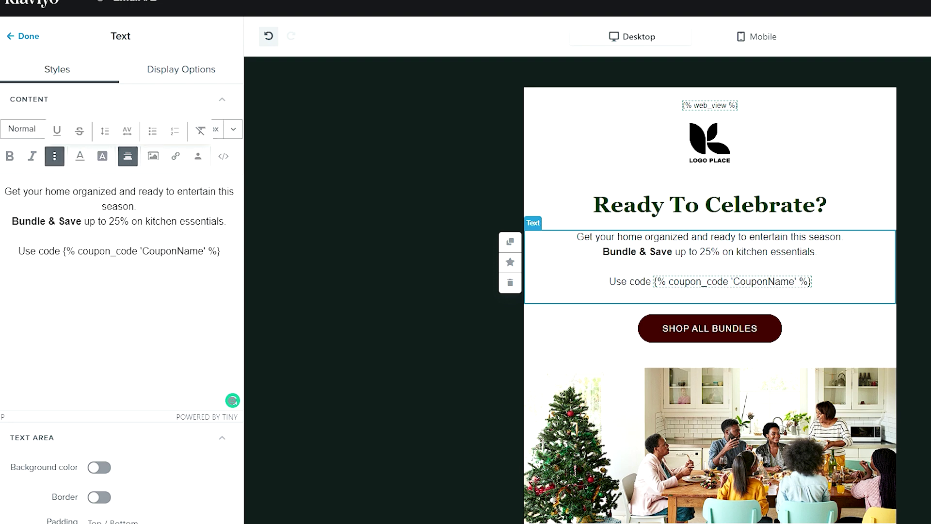
pyautogui.click(220, 250)
pyautogui.moveTo(65, 251); pyautogui.dragTo(220, 251)
pyautogui.click(220, 251)
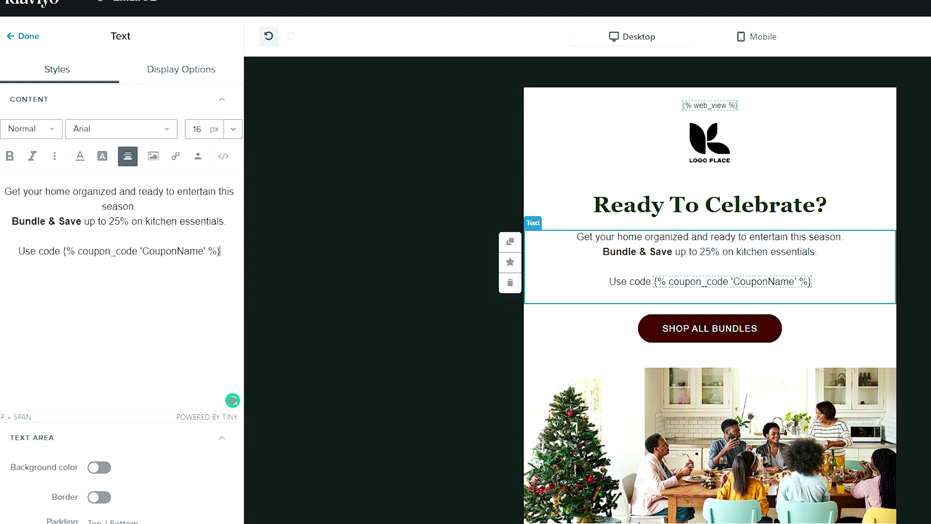
# Copy the coupon name BF_SALE from the Coupons list
pyautogui.moveTo(203, 251); pyautogui.dragTo(142, 251)
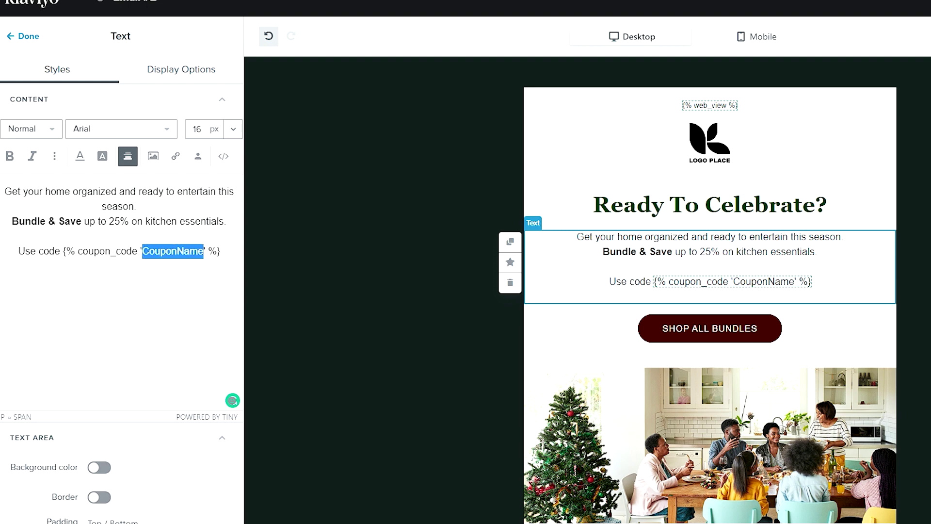
pyautogui.click(141, 251)
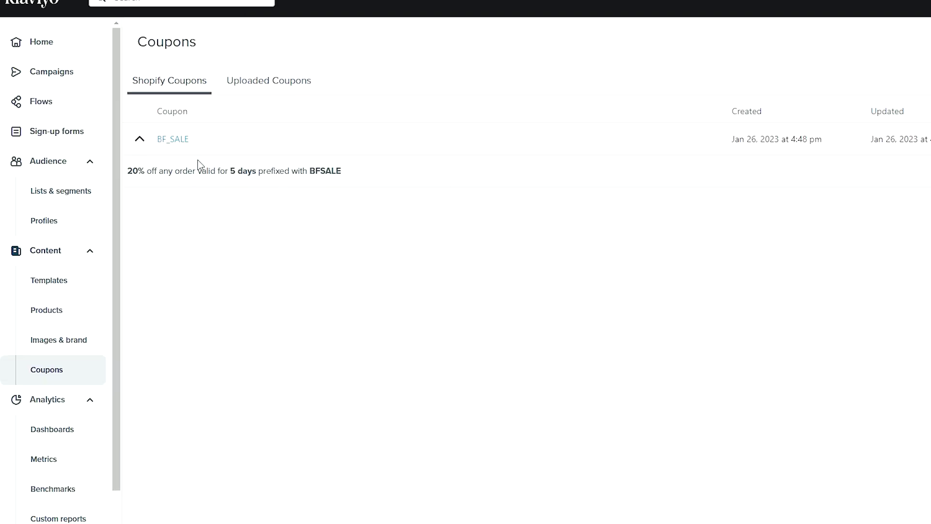
pyautogui.moveTo(199, 141); pyautogui.dragTo(159, 149)
pyautogui.hotkey('ctrl', 'c')
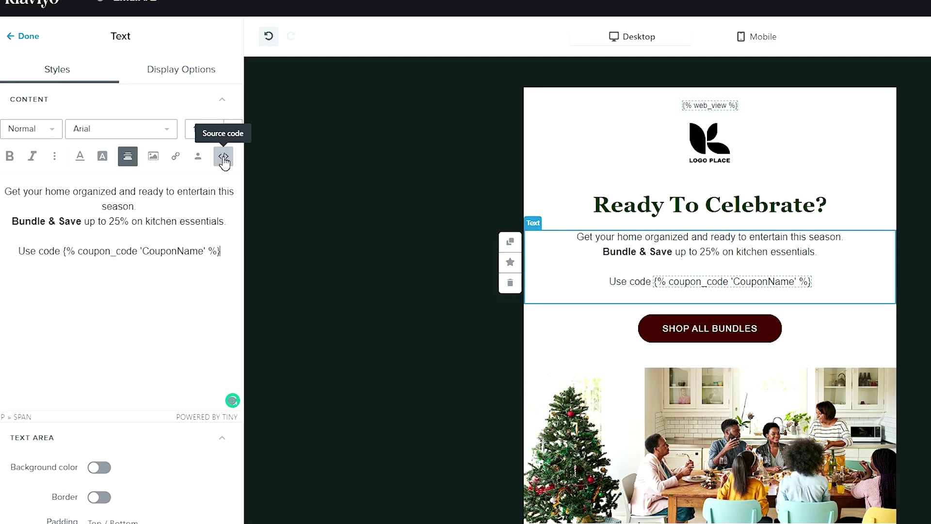
# In the text block's source code, replace 'CouponName' with 'BF_SALE' in the placeholder
pyautogui.click(221, 160)
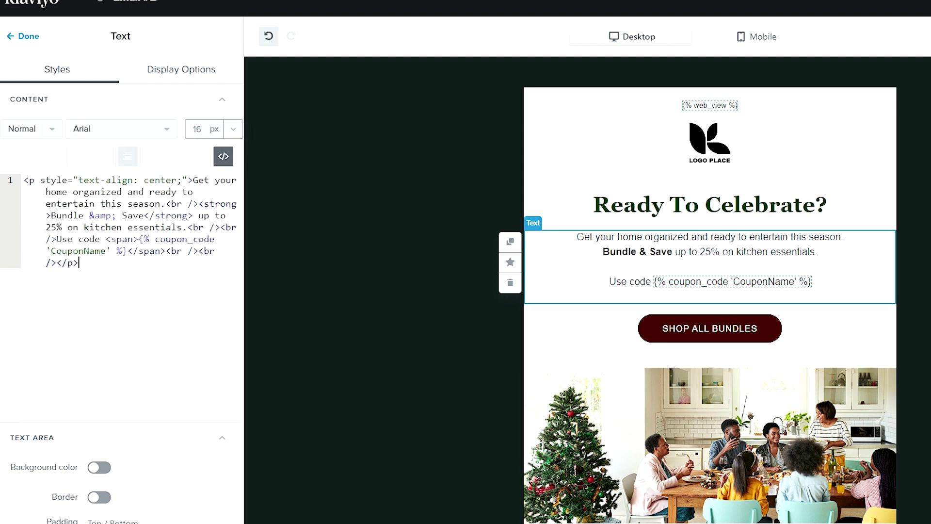
pyautogui.click(107, 251)
pyautogui.moveTo(107, 251); pyautogui.dragTo(51, 250)
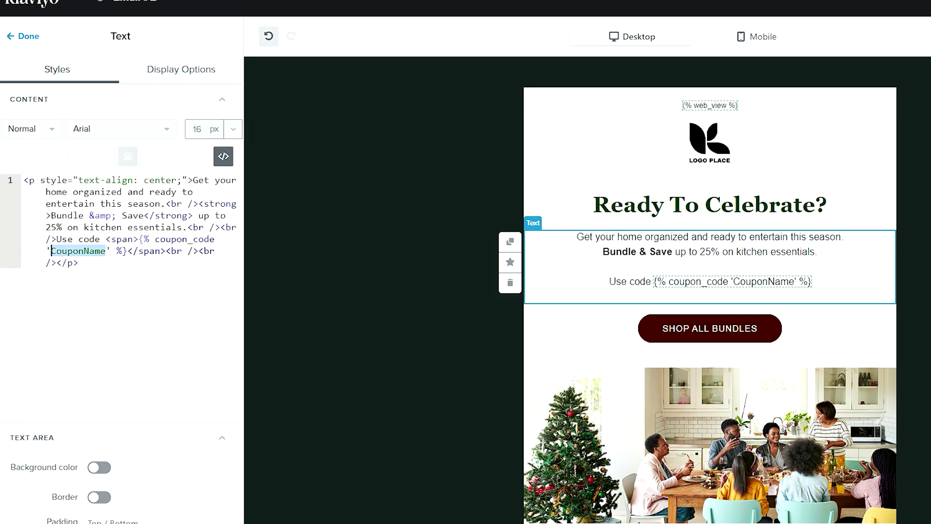
pyautogui.hotkey('ctrl', 'v')
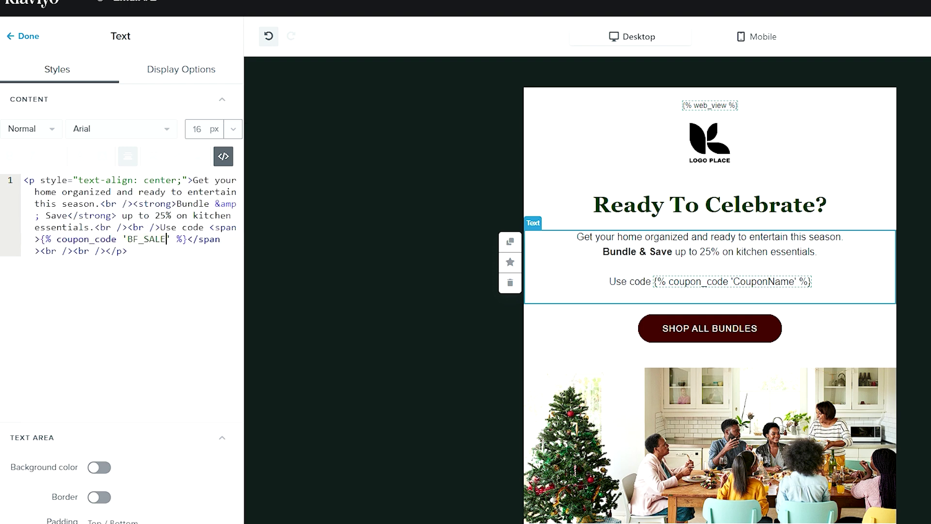
pyautogui.click(223, 157)
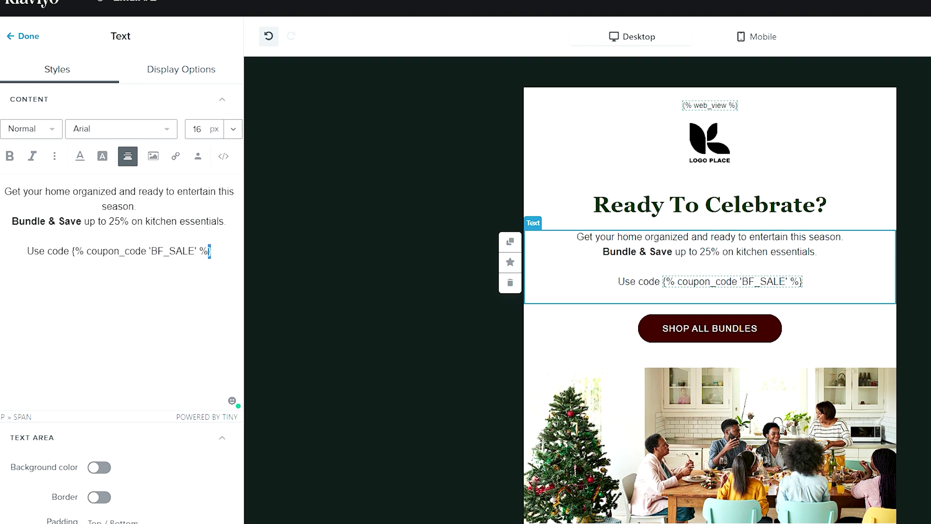
pyautogui.doubleClick(205, 250)
pyautogui.doubleClick(77, 250)
pyautogui.click(150, 250)
pyautogui.click(30, 37)
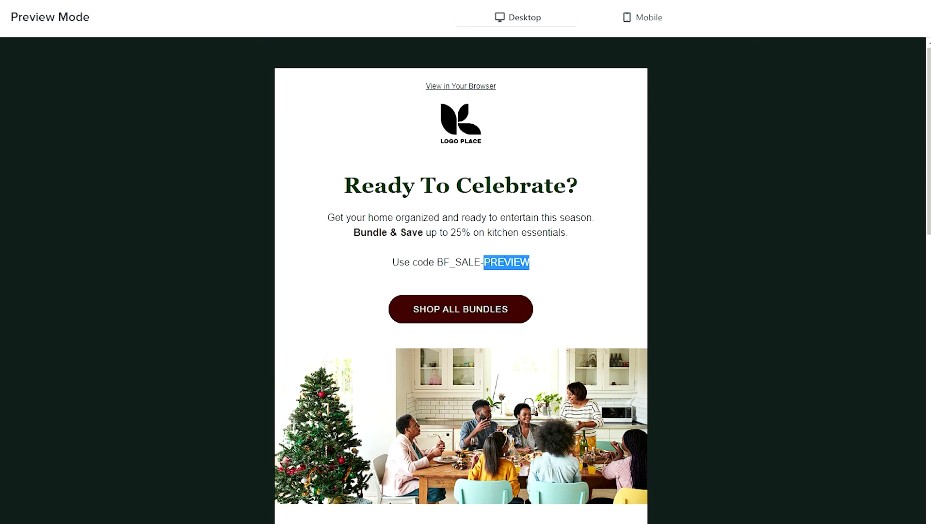
pyautogui.moveTo(434, 264); pyautogui.dragTo(530, 264)
pyautogui.click(436, 264)
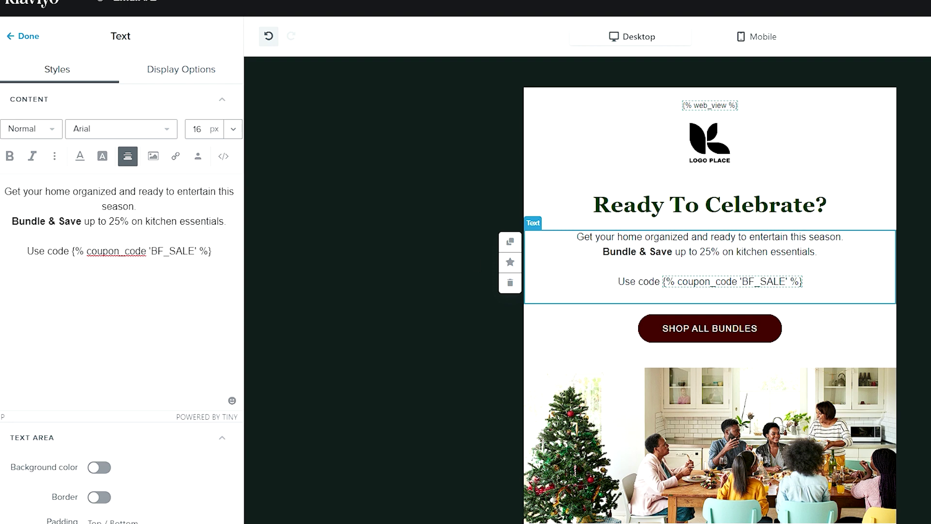
pyautogui.moveTo(211, 250); pyautogui.dragTo(72, 251)
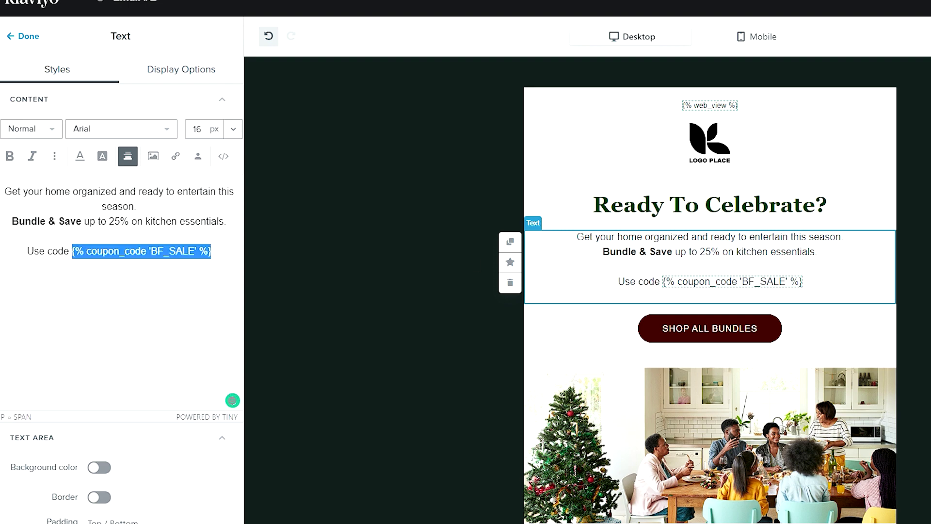
pyautogui.click(195, 251)
pyautogui.moveTo(195, 251); pyautogui.dragTo(148, 251)
pyautogui.click(212, 251)
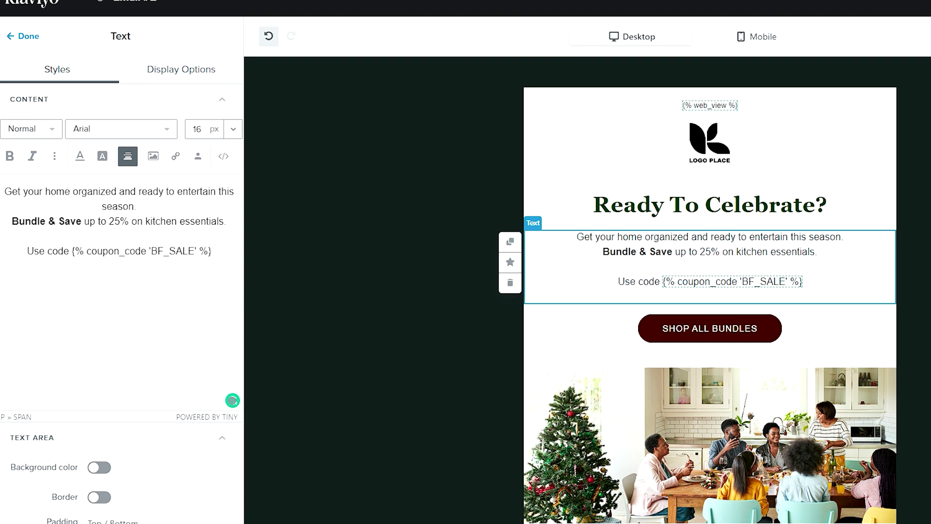